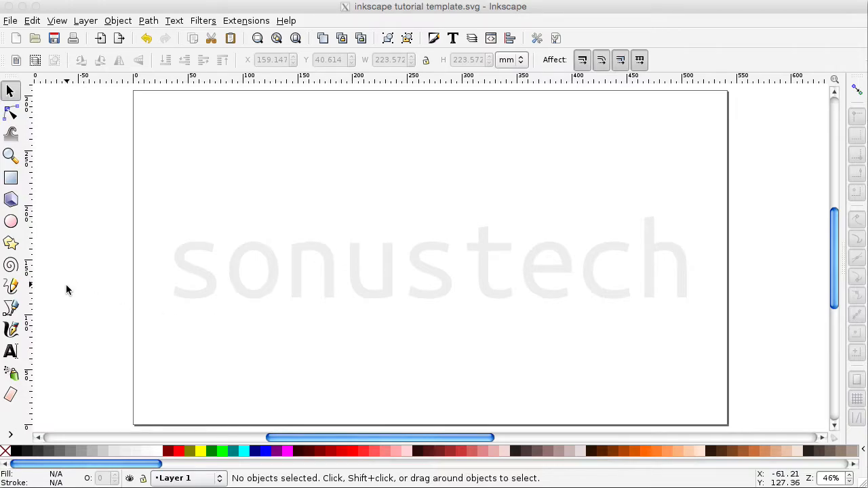
Draw an unfilled circle about 246 mm in diameter over the sonustech watermark
click(10, 221)
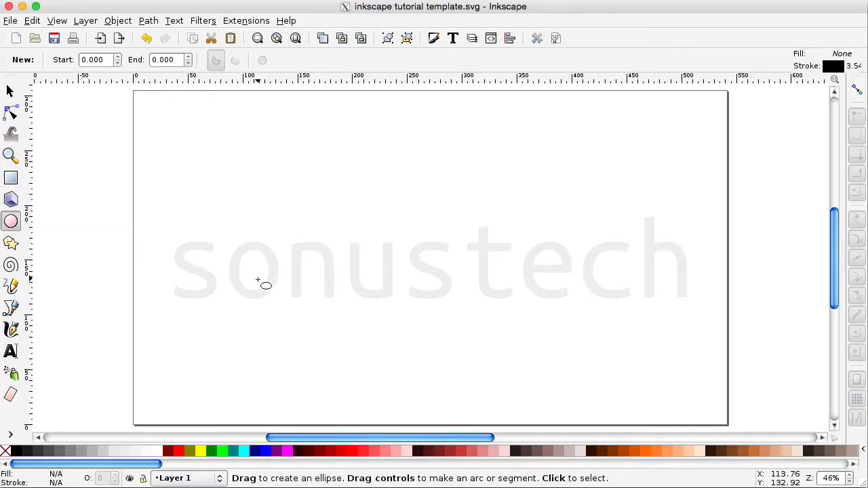
mouse_move(331, 142)
mouse_down()
mouse_move(379, 238)
mouse_move(575, 349)
mouse_move(566, 366)
mouse_move(617, 383)
mouse_move(511, 387)
mouse_move(496, 379)
mouse_move(596, 324)
mouse_move(594, 347)
mouse_move(535, 374)
mouse_move(603, 362)
mouse_move(556, 383)
mouse_move(589, 351)
mouse_move(597, 374)
mouse_move(619, 379)
mouse_move(595, 390)
mouse_up()
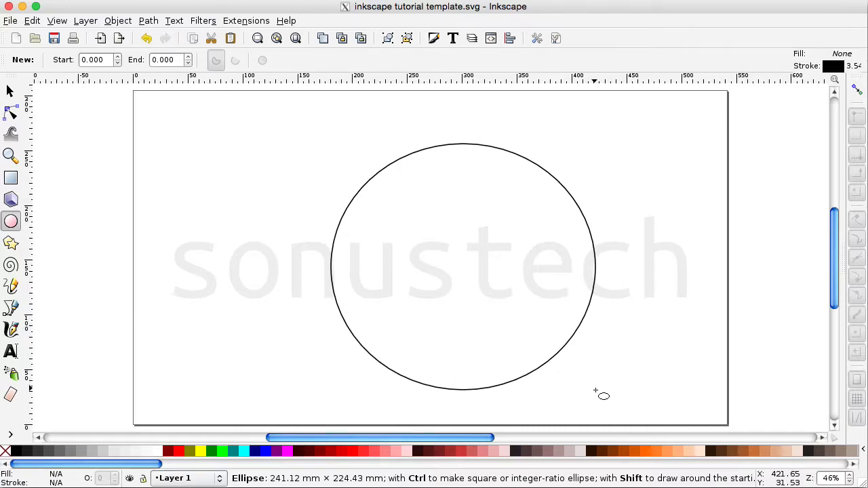
drag(595, 390, 662, 412)
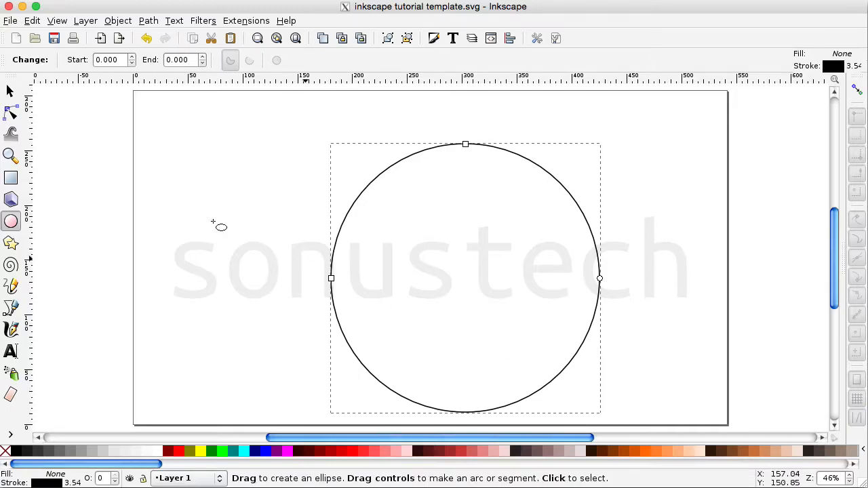
click(12, 91)
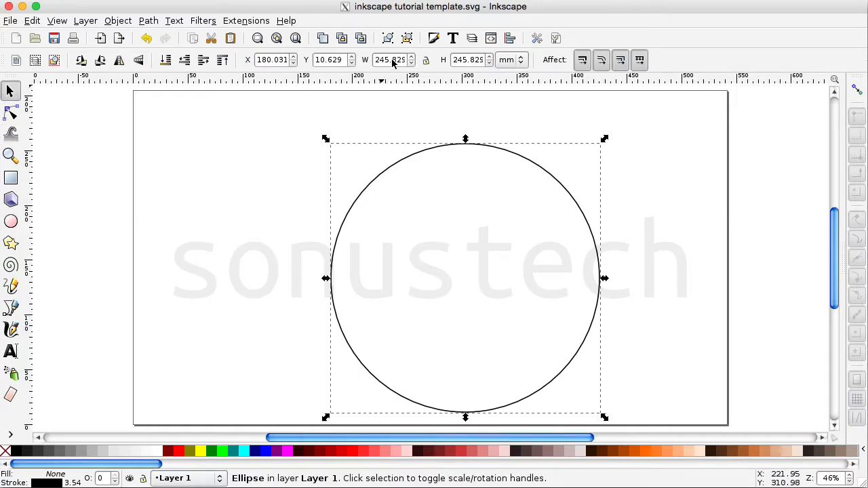
Enable snapping and move the circle so its centre snaps to the midpoint of the sonustech watermark
click(857, 92)
drag(523, 164, 499, 144)
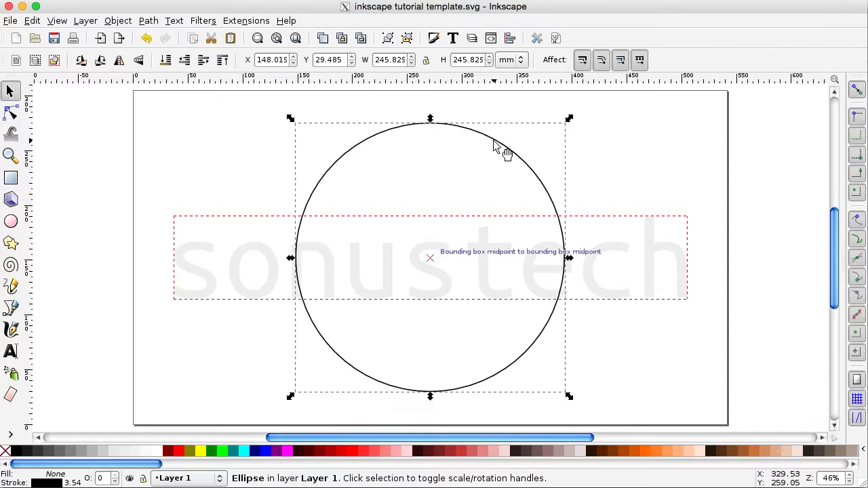
click(226, 154)
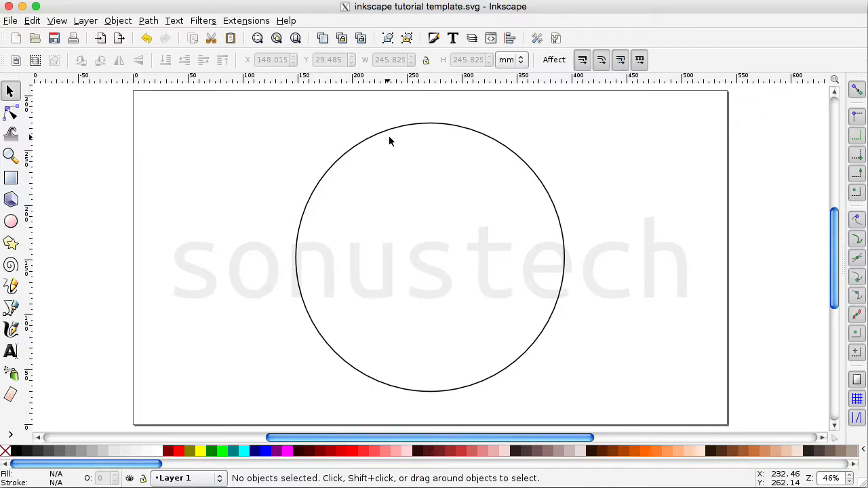
Place a horizontal guide through the circle's centre and fill the circle with orange
drag(436, 80, 418, 273)
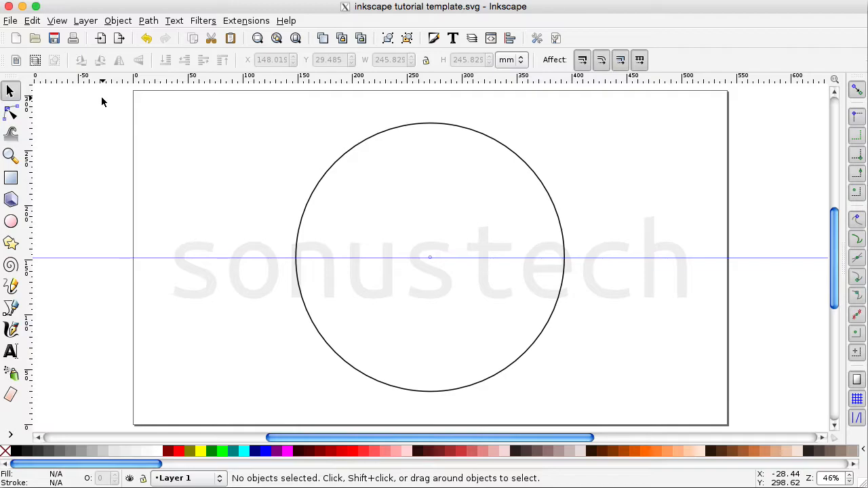
click(404, 129)
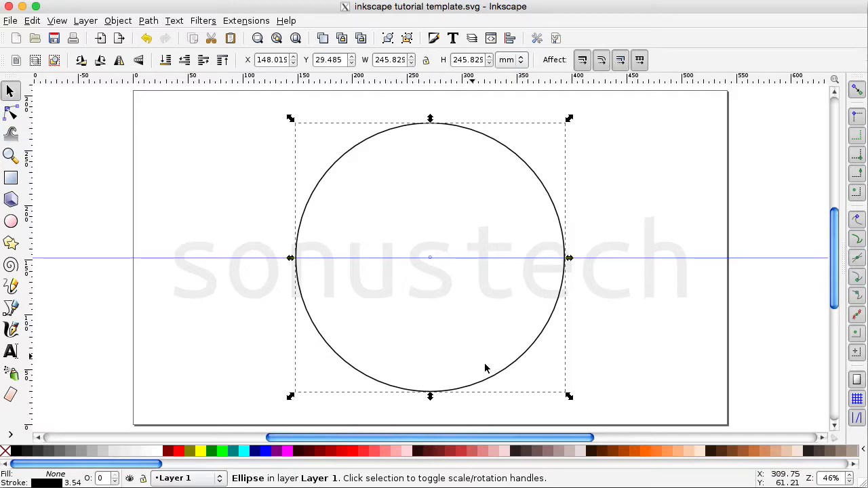
click(646, 451)
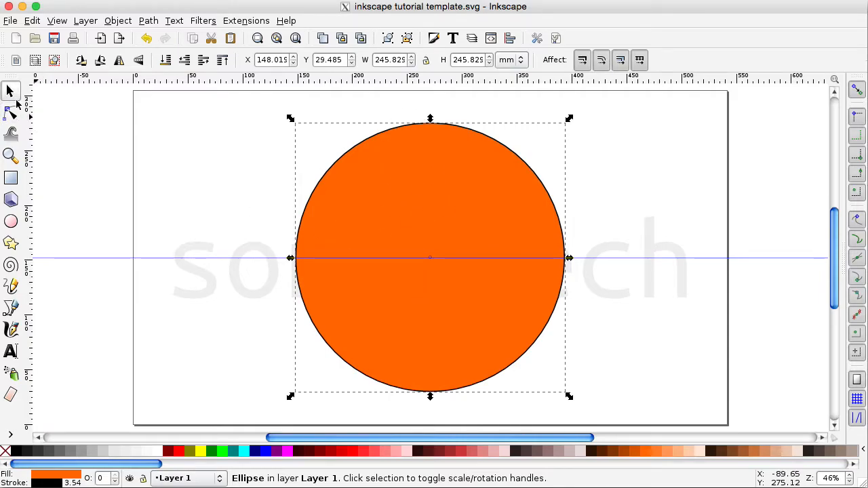
Set the orange circle's start angle to 45 degrees to cut a wedge below the guide
click(12, 223)
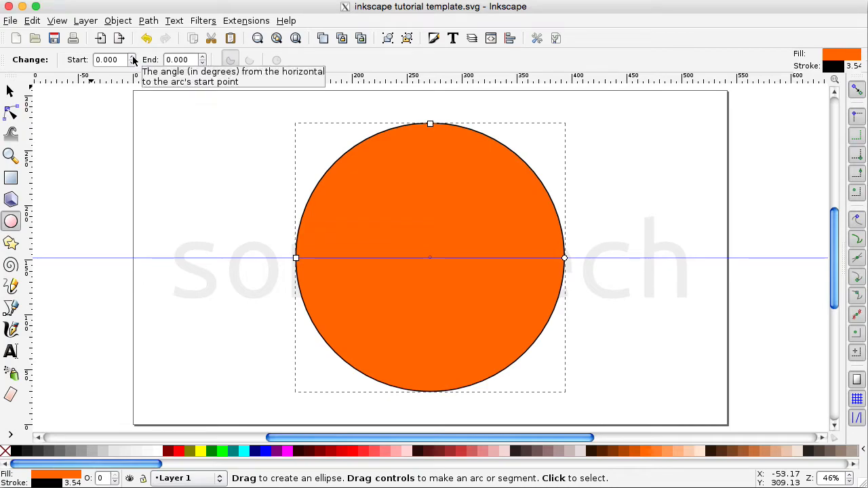
click(133, 57)
click(132, 57)
click(133, 57)
click(133, 57)
click(133, 57)
click(133, 57)
click(132, 57)
click(133, 57)
click(133, 57)
click(133, 57)
click(133, 57)
click(133, 57)
click(133, 57)
click(133, 57)
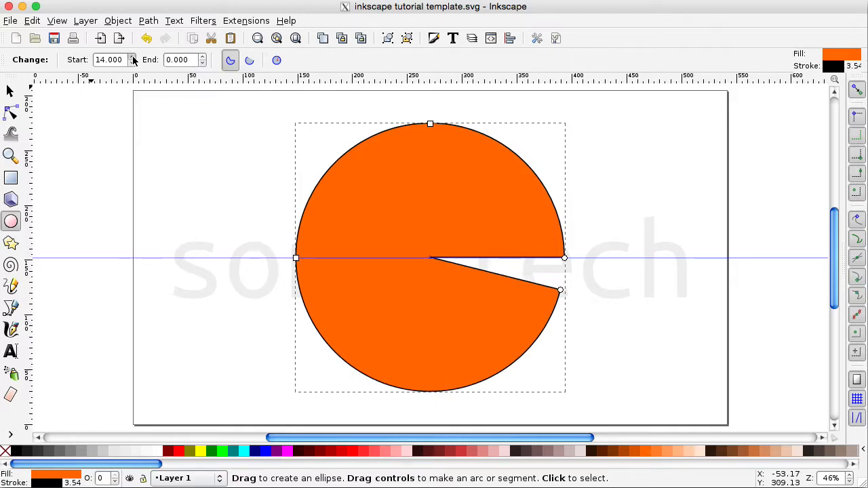
click(133, 57)
click(133, 56)
click(133, 57)
click(133, 57)
double_click(133, 57)
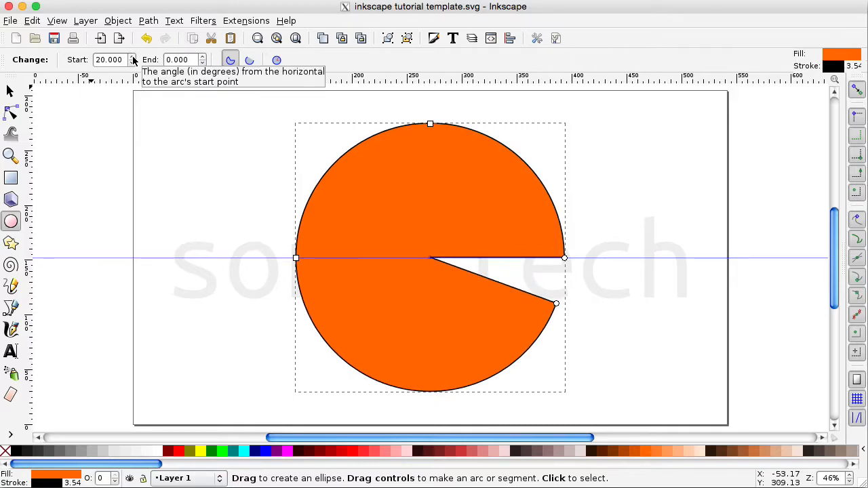
double_click(132, 57)
double_click(132, 57)
click(133, 57)
double_click(133, 57)
double_click(133, 57)
click(133, 57)
double_click(133, 57)
double_click(133, 57)
double_click(133, 57)
click(133, 57)
double_click(133, 57)
double_click(133, 57)
double_click(133, 57)
click(133, 56)
click(133, 57)
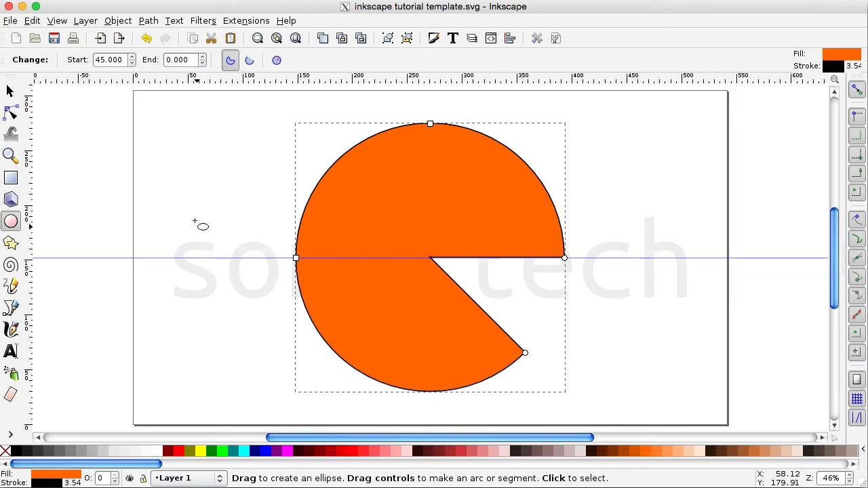
Set the shape's end angle to -45.4 degrees to widen the wedge above the guide
click(203, 63)
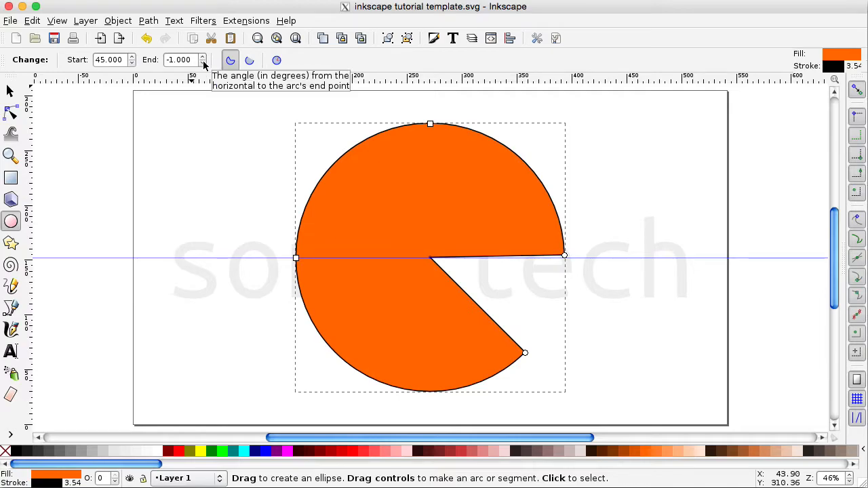
click(202, 63)
click(202, 63)
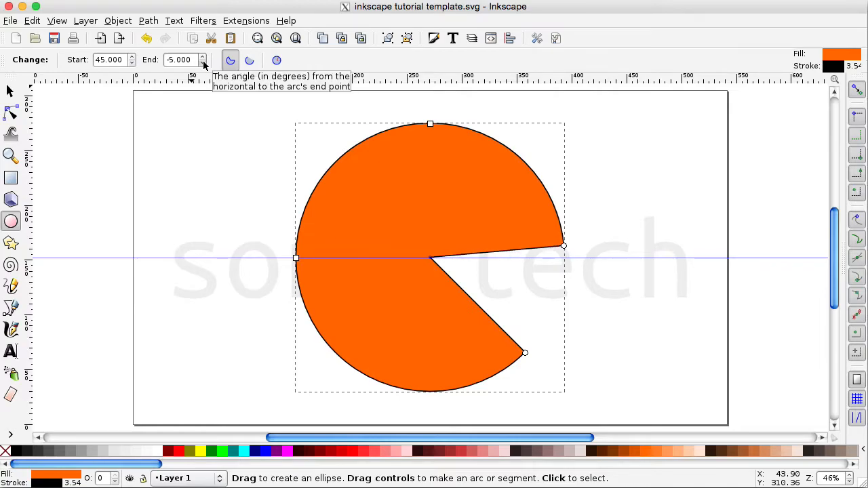
click(203, 63)
click(203, 64)
click(202, 64)
click(203, 64)
click(203, 63)
click(203, 63)
click(203, 64)
click(203, 64)
click(202, 64)
click(203, 64)
click(203, 64)
click(202, 64)
click(203, 63)
click(203, 63)
click(202, 63)
click(203, 64)
click(203, 64)
click(202, 64)
click(202, 64)
click(203, 64)
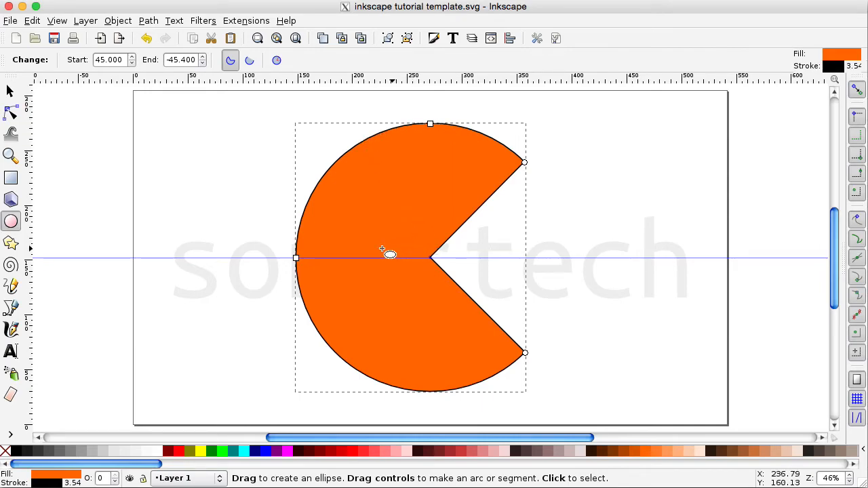
Try the orange shape as an unclosed arc, inspect it deselected, and switch it back to a closed segment
click(249, 62)
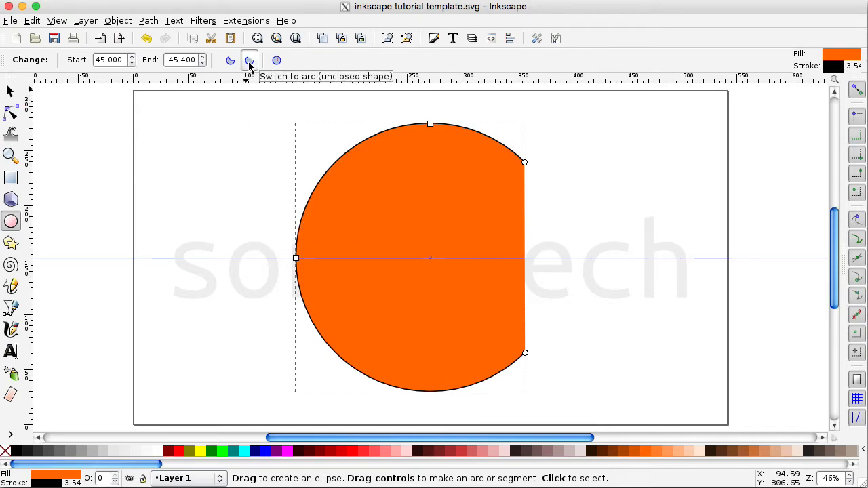
click(248, 63)
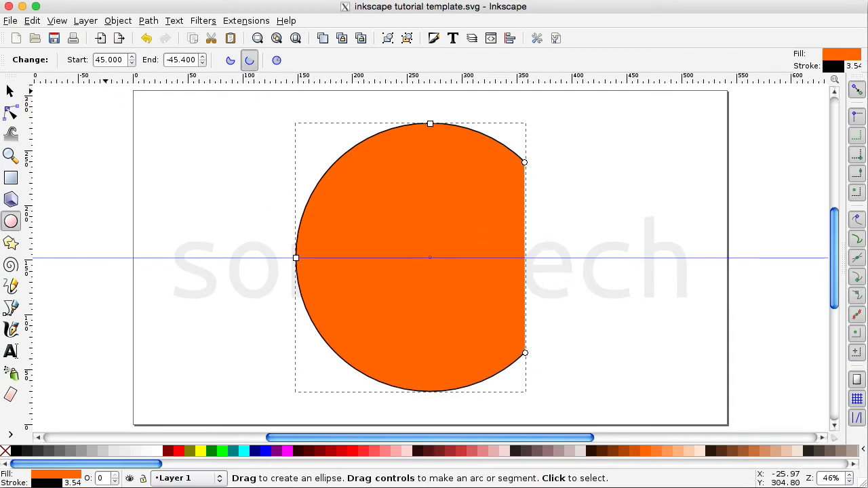
click(10, 91)
click(228, 189)
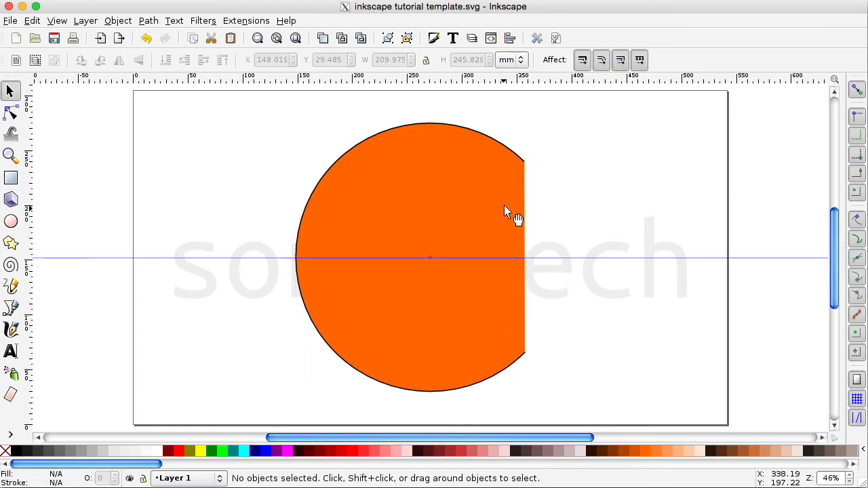
click(452, 184)
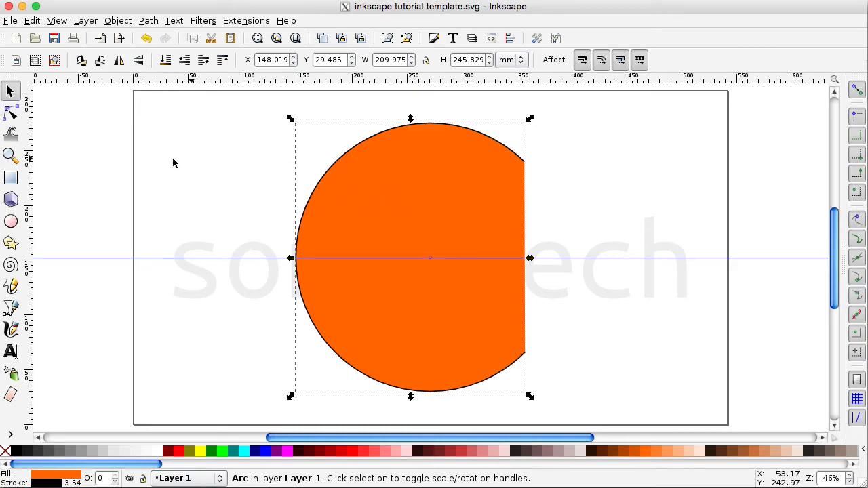
click(10, 221)
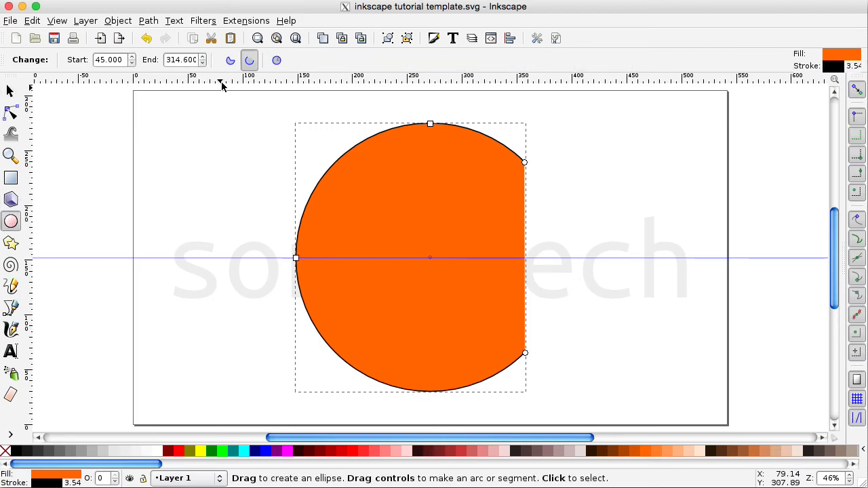
click(230, 60)
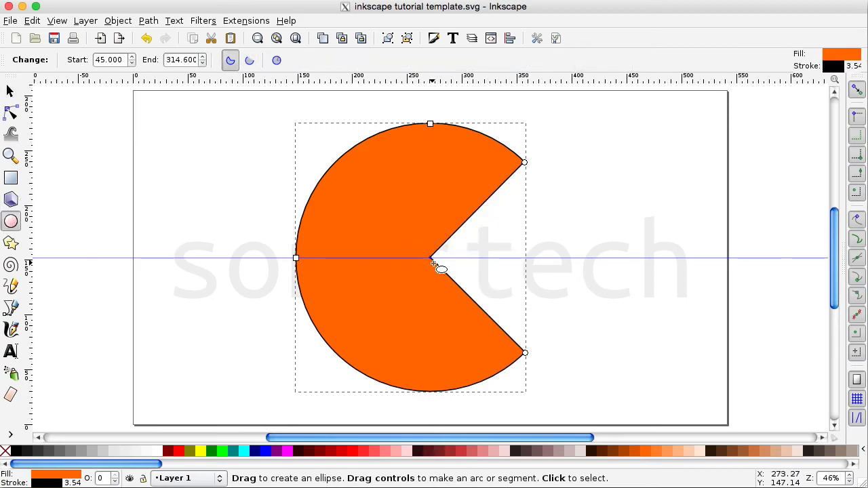